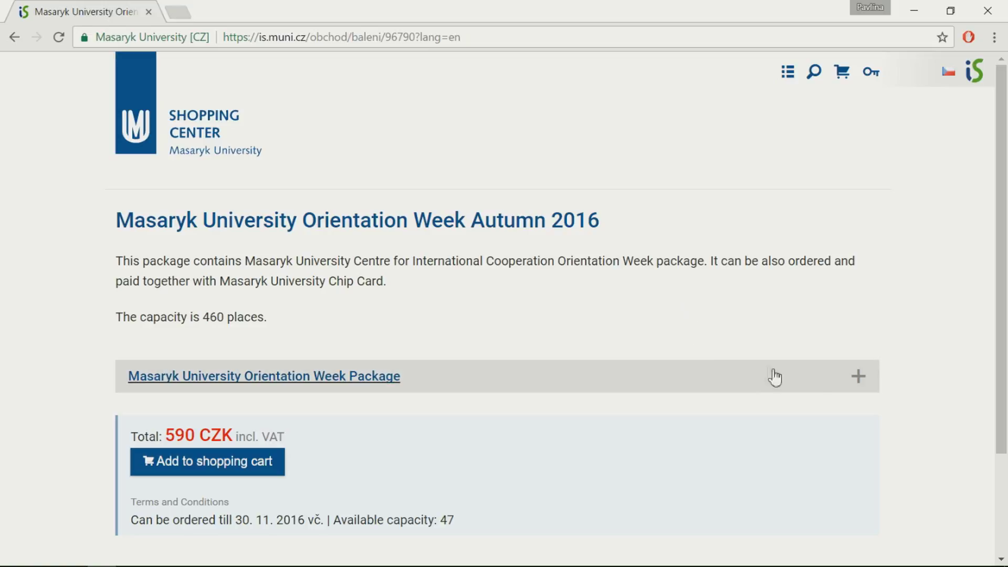
# - Expand the Orientation Week Autumn 2016 description: programme 11–16 September 2016, no-refund condition
pyautogui.click(855, 383)
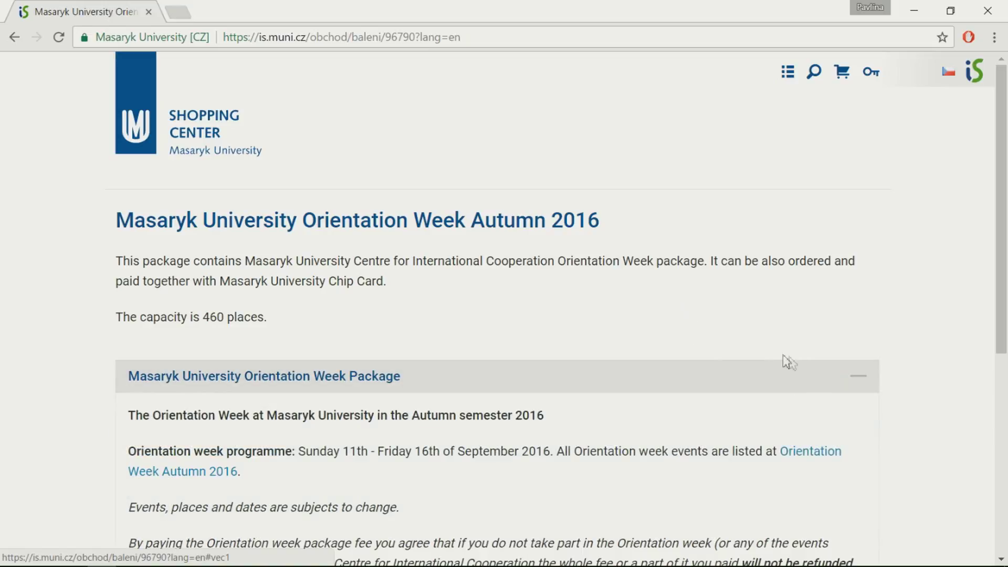
pyautogui.scroll(-5, 613, 320)
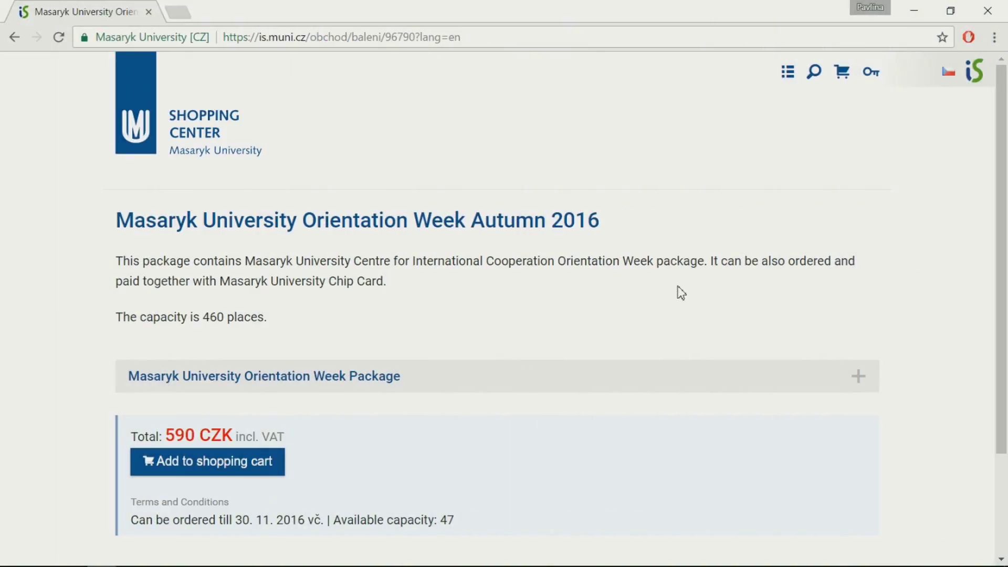
pyautogui.click(857, 386)
pyautogui.scroll(-2, 606, 319)
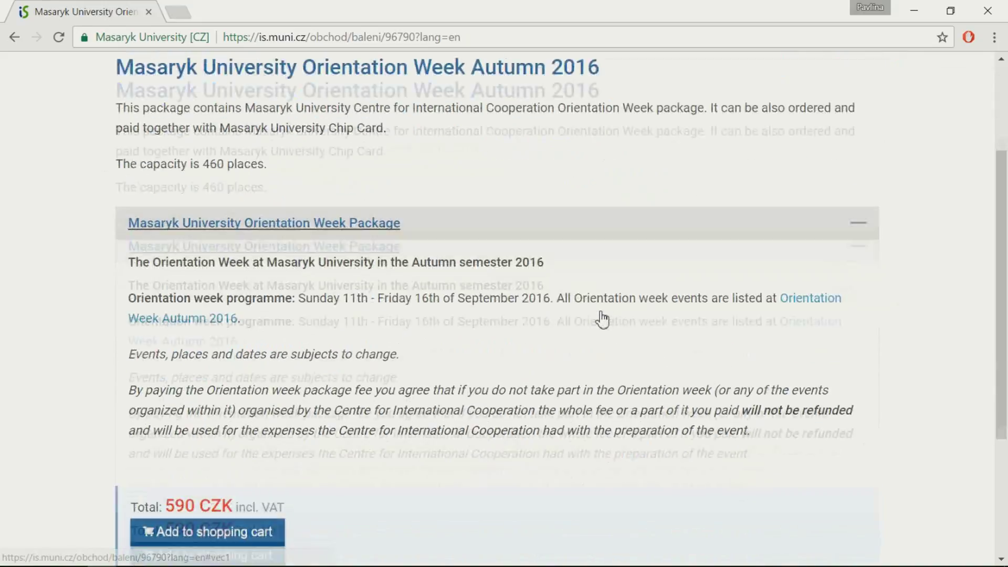
pyautogui.scroll(-4, 602, 319)
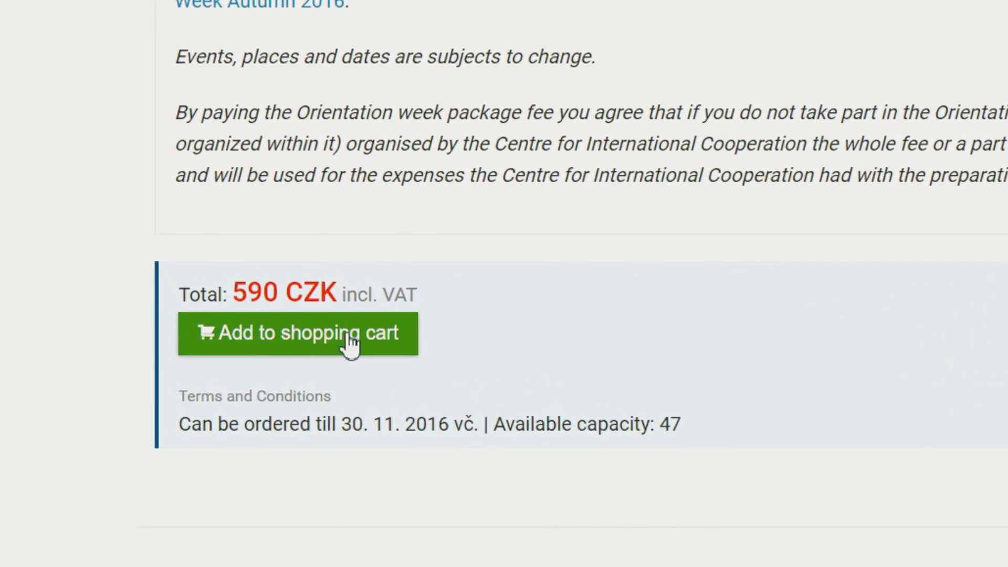
# - Add the Orientation Week package to the cart and view the full 5968 CZK cart
pyautogui.click(263, 368)
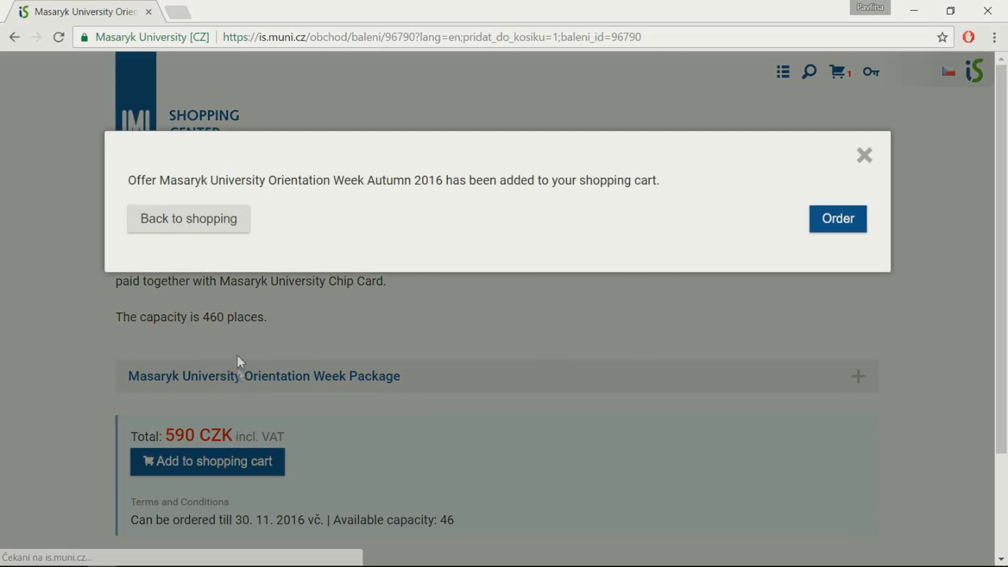
pyautogui.click(208, 231)
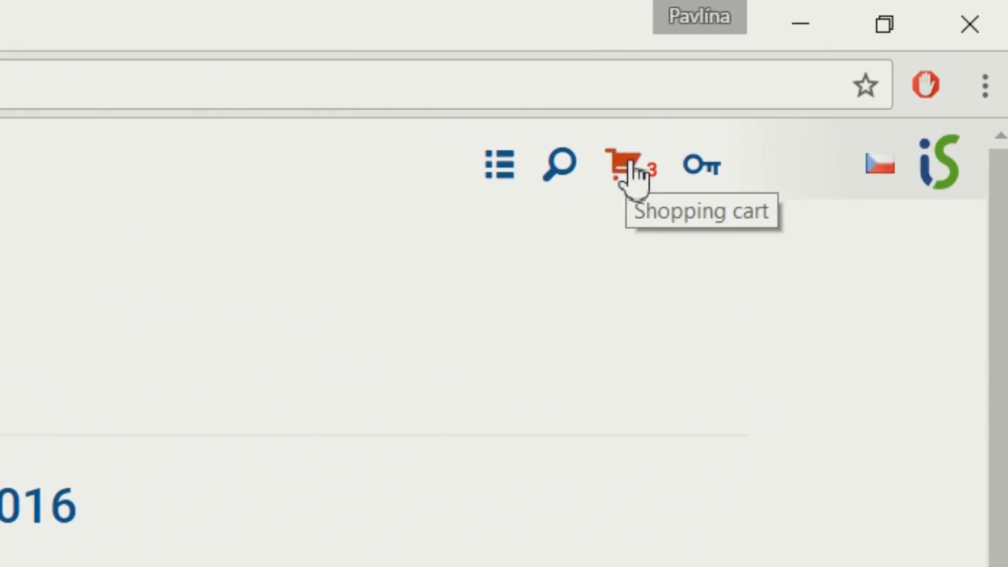
pyautogui.click(630, 162)
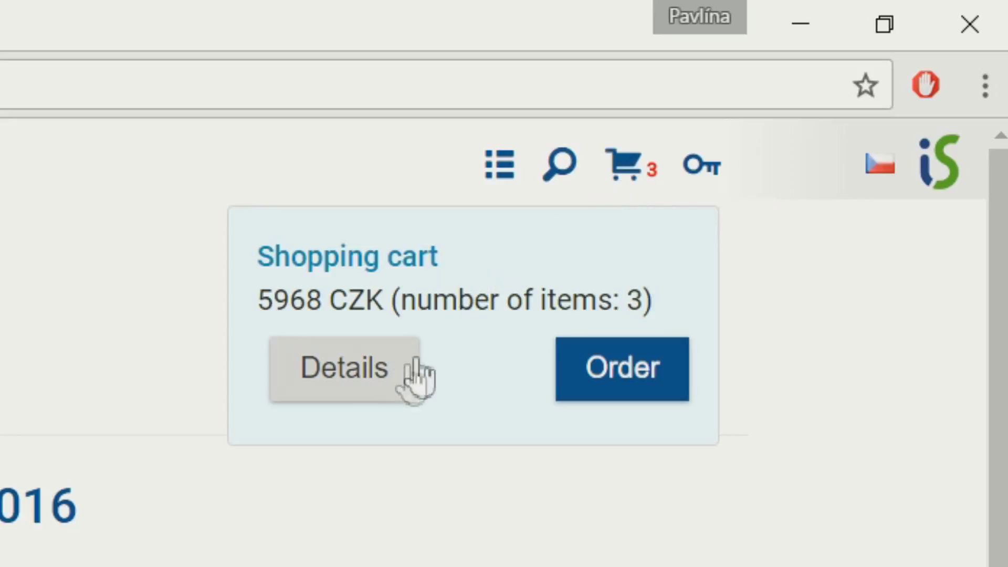
pyautogui.click(367, 386)
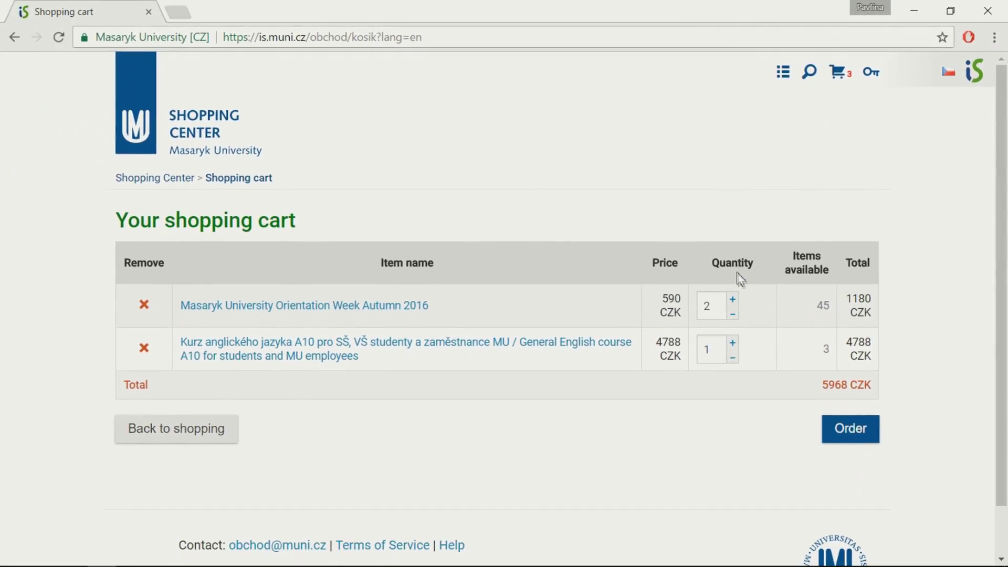
# - Cut Orientation Week to one package at 590 CZK, remove General English, and order
pyautogui.click(735, 314)
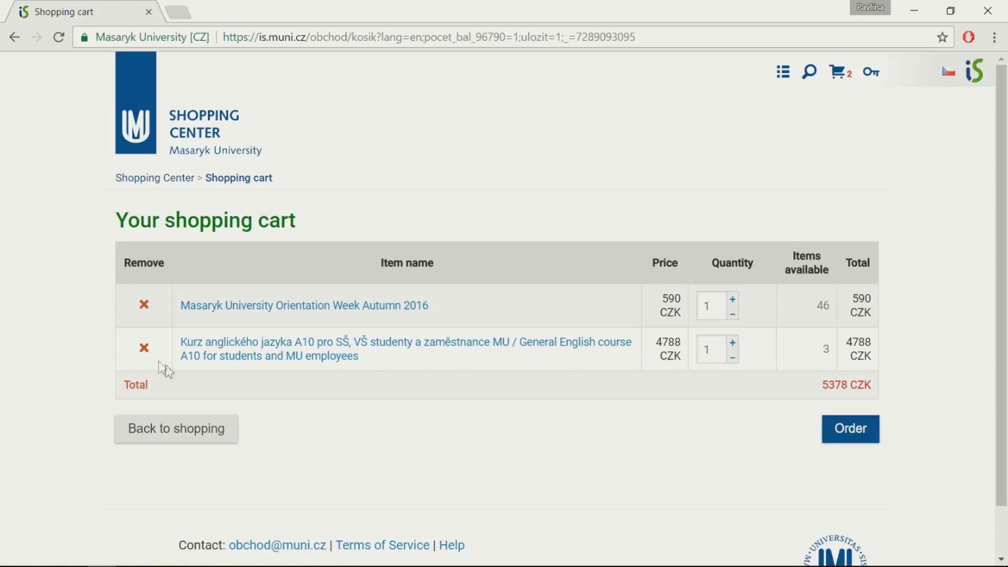
pyautogui.click(145, 356)
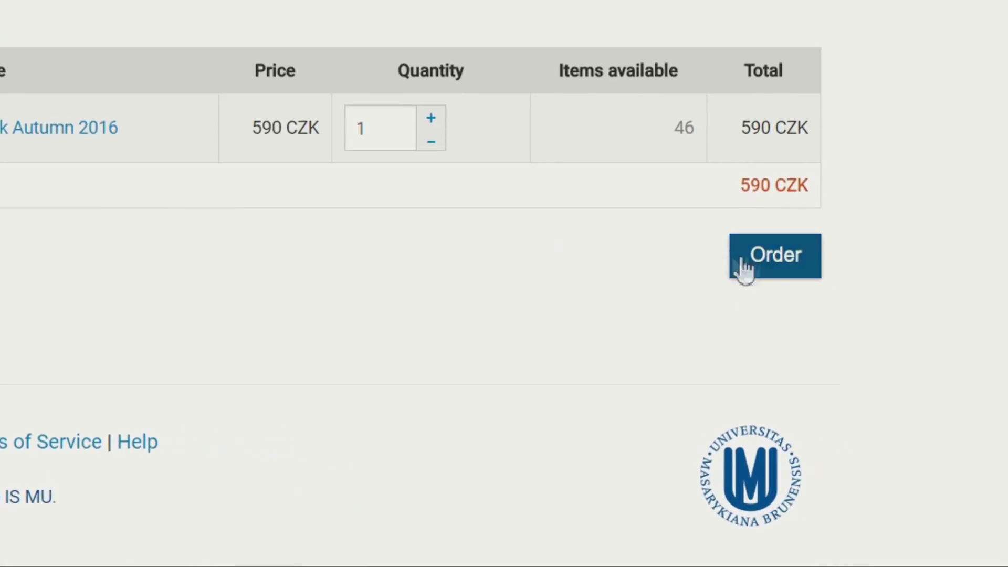
pyautogui.click(776, 257)
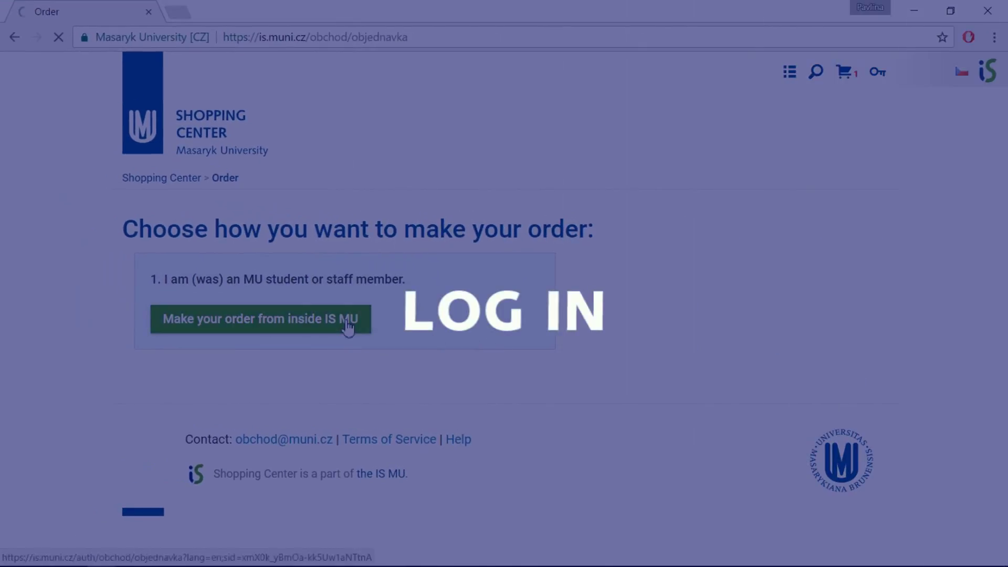
# - Log in to IS MU with your personal ID and password
pyautogui.write('357655')
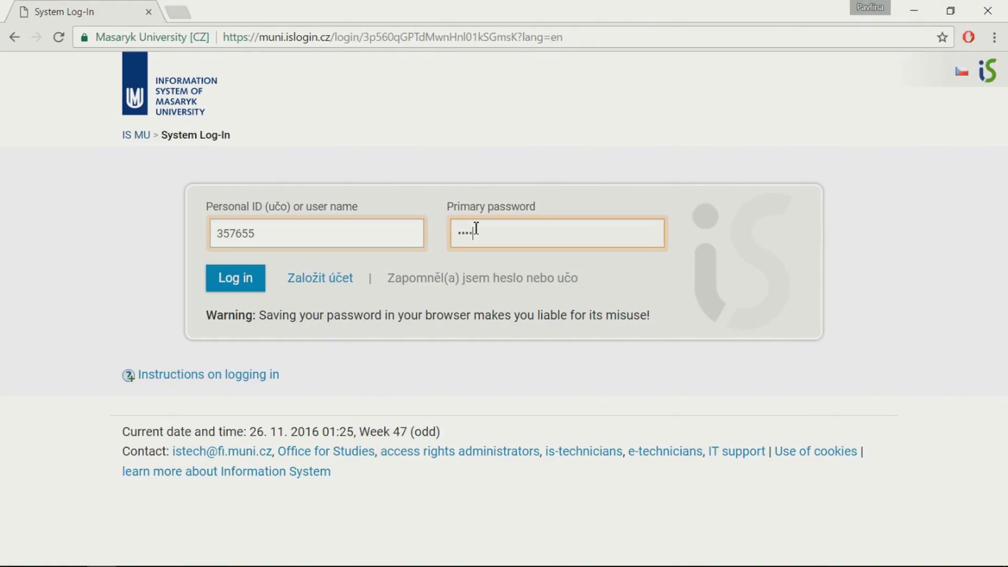
pyautogui.click(244, 288)
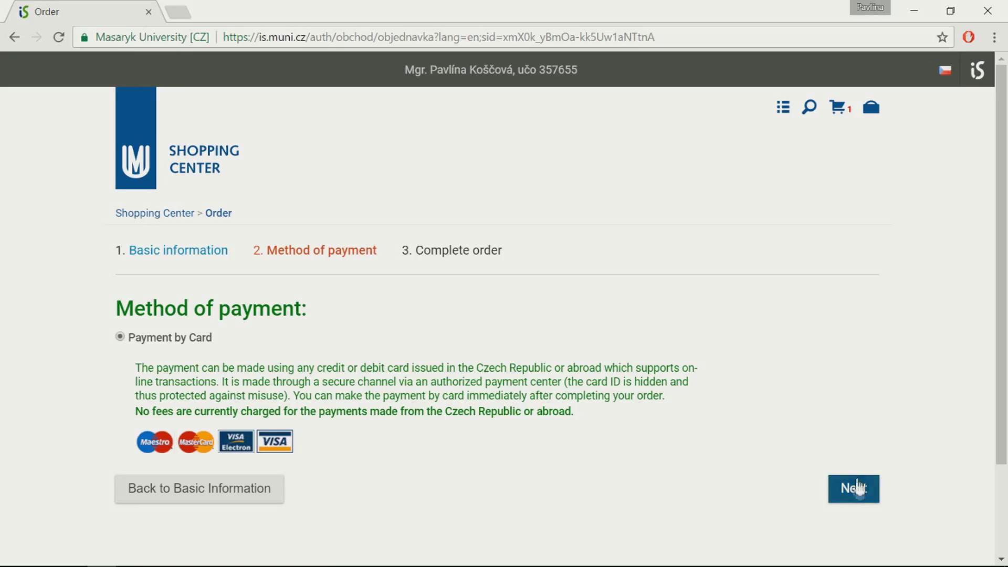
# - Continue past Payment by Card to the review page and complete the Orientation Week order
pyautogui.click(857, 488)
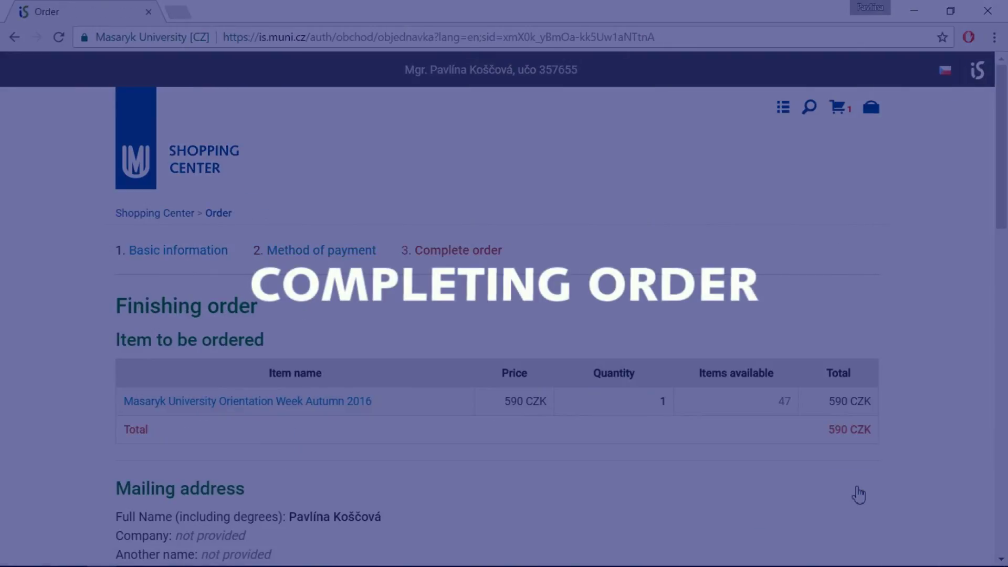
pyautogui.scroll(-7, 855, 486)
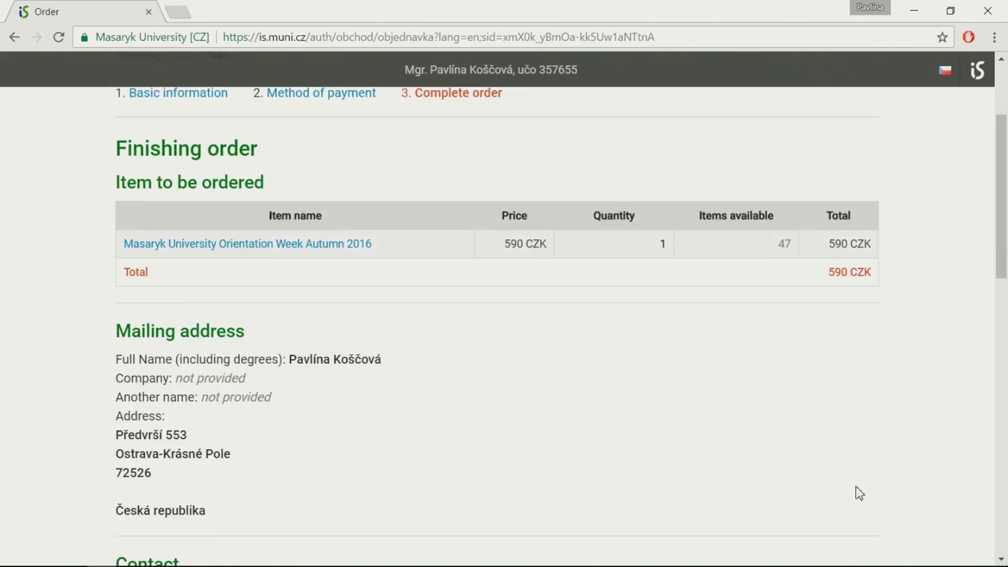
pyautogui.scroll(-10, 856, 486)
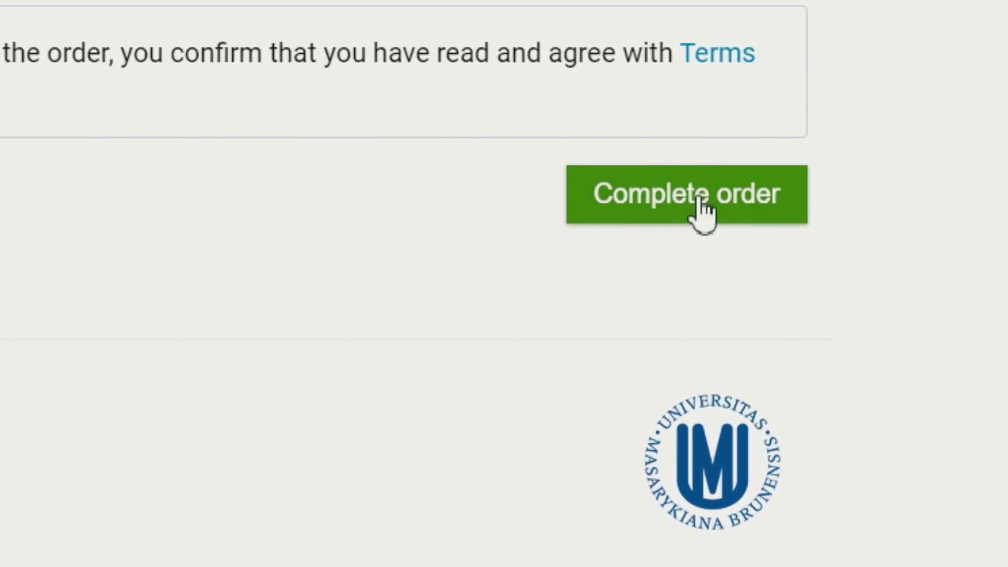
pyautogui.click(703, 208)
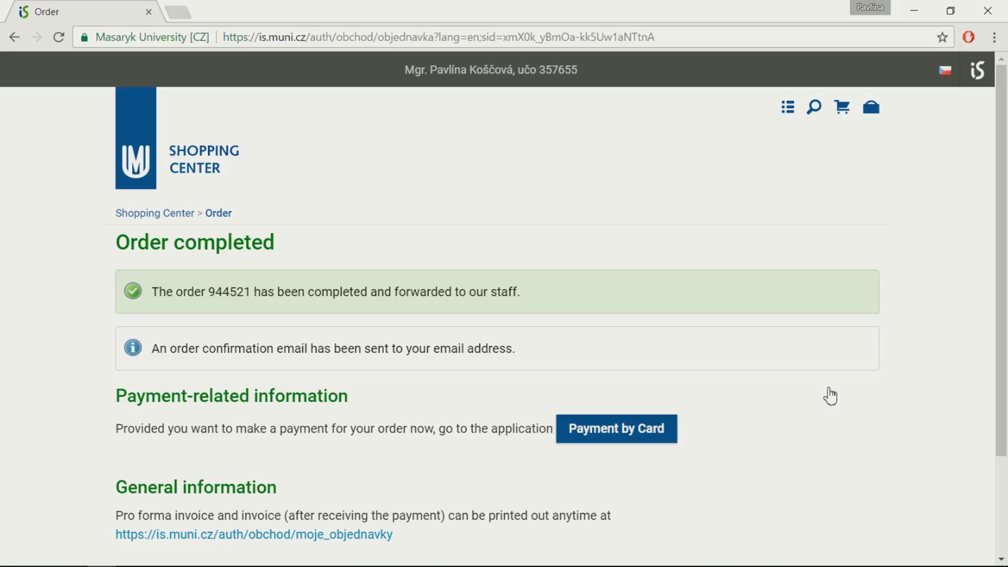
# - Open the GP webpay gateway for the 590.00 CZK card payment and start entering a card number
pyautogui.click(604, 436)
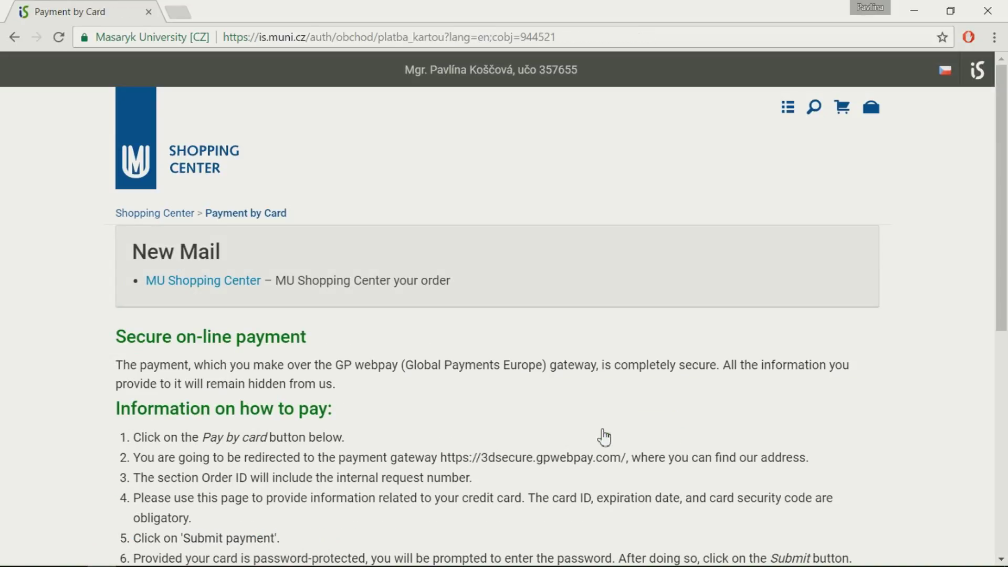
pyautogui.scroll(-5, 604, 436)
pyautogui.scroll(-2, 604, 431)
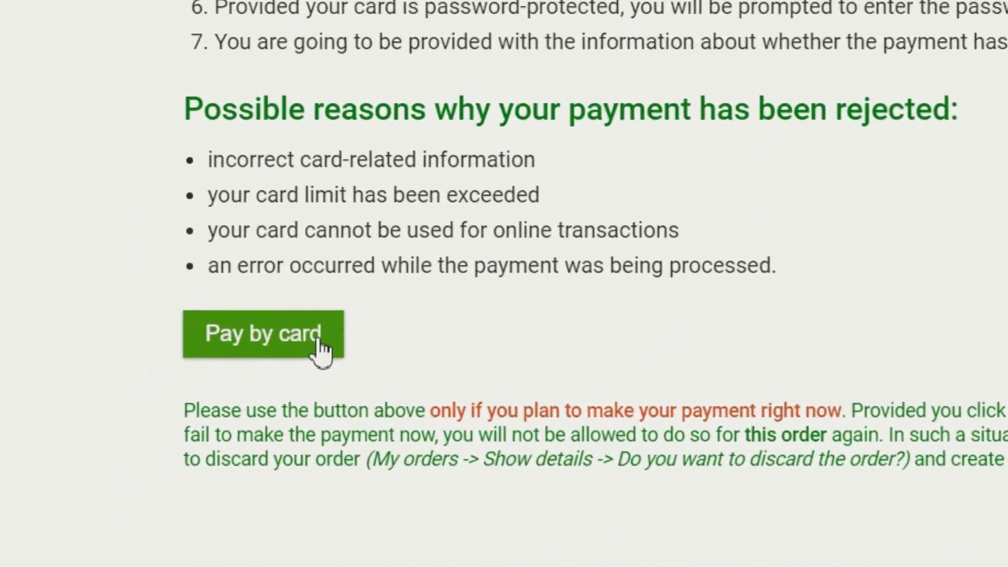
pyautogui.click(318, 341)
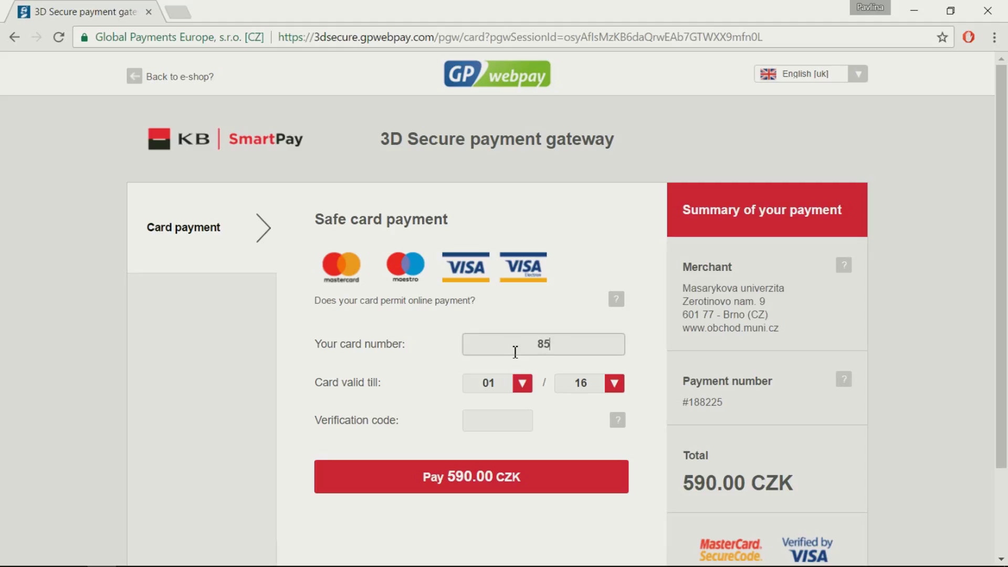
pyautogui.write('967')
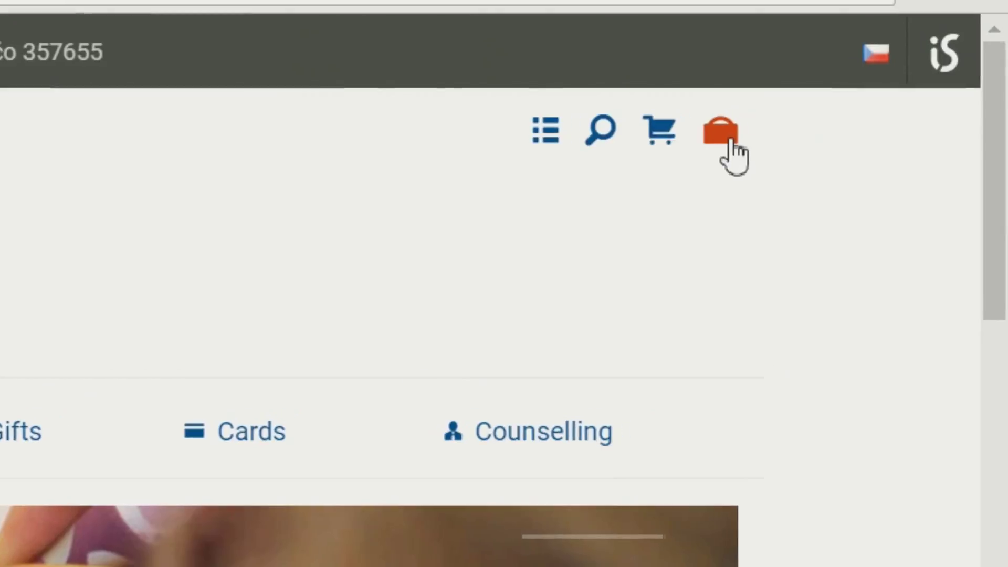
# - Open the Orientation Week order's details from My orders
pyautogui.click(786, 134)
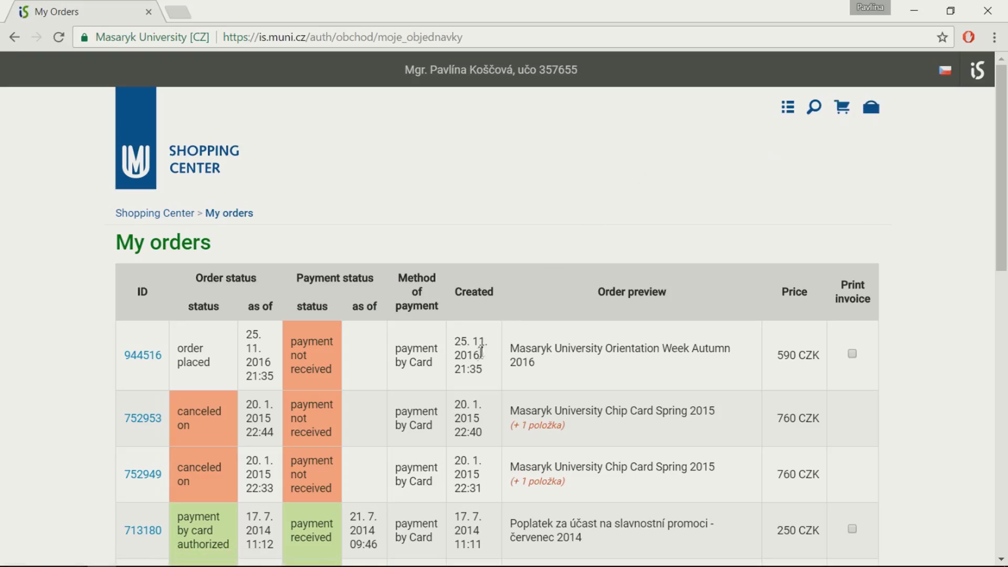
pyautogui.click(144, 359)
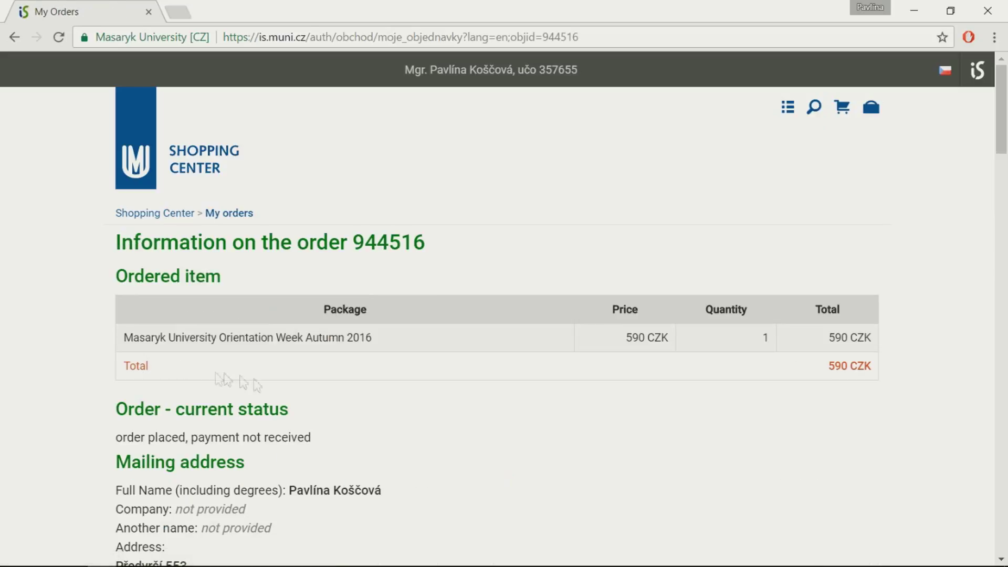
pyautogui.scroll(-3, 321, 423)
pyautogui.scroll(-15, 319, 423)
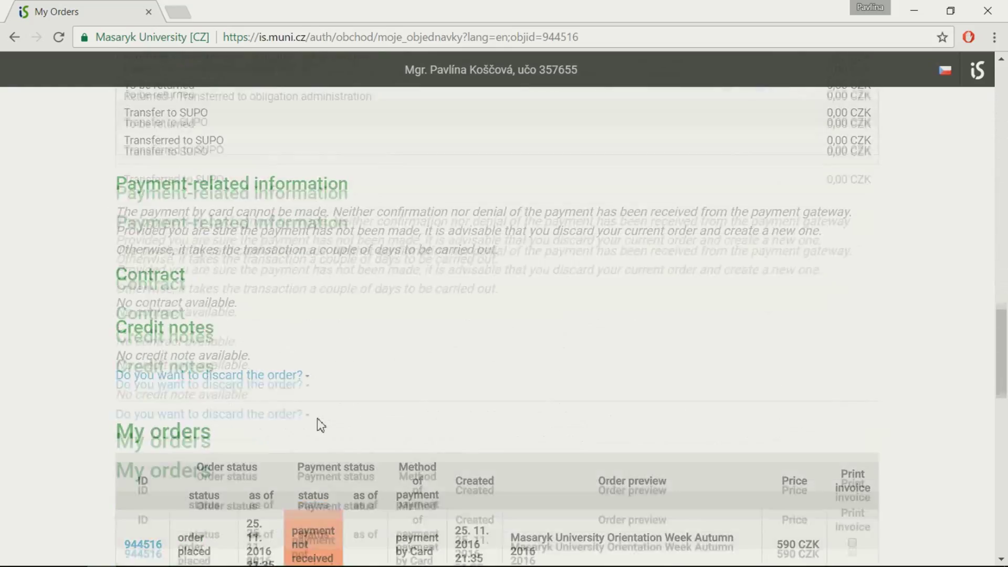
# - Discard the order after ticking the declaration, then return to the My orders list
pyautogui.click(253, 376)
pyautogui.scroll(-3, 253, 383)
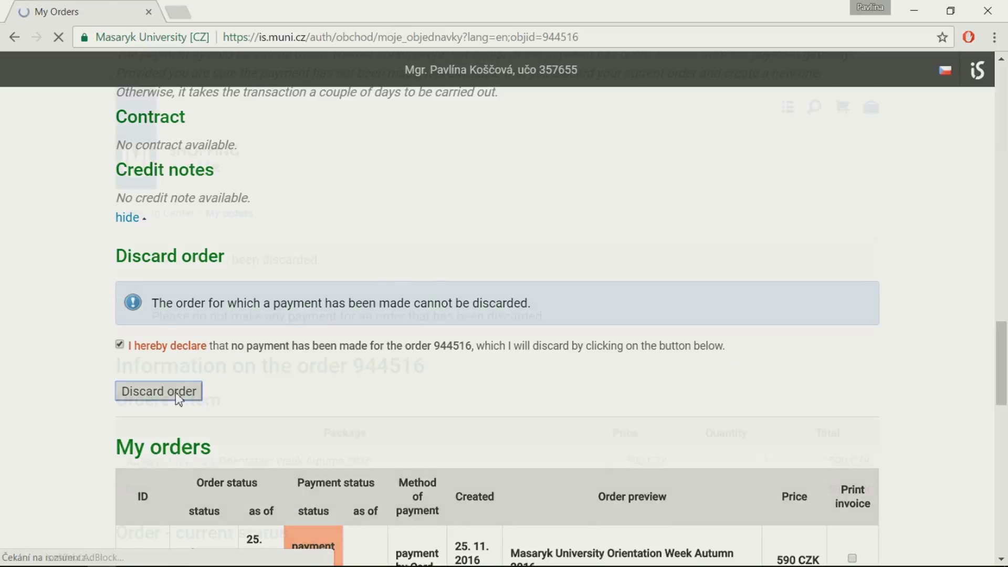
pyautogui.scroll(-10, 252, 404)
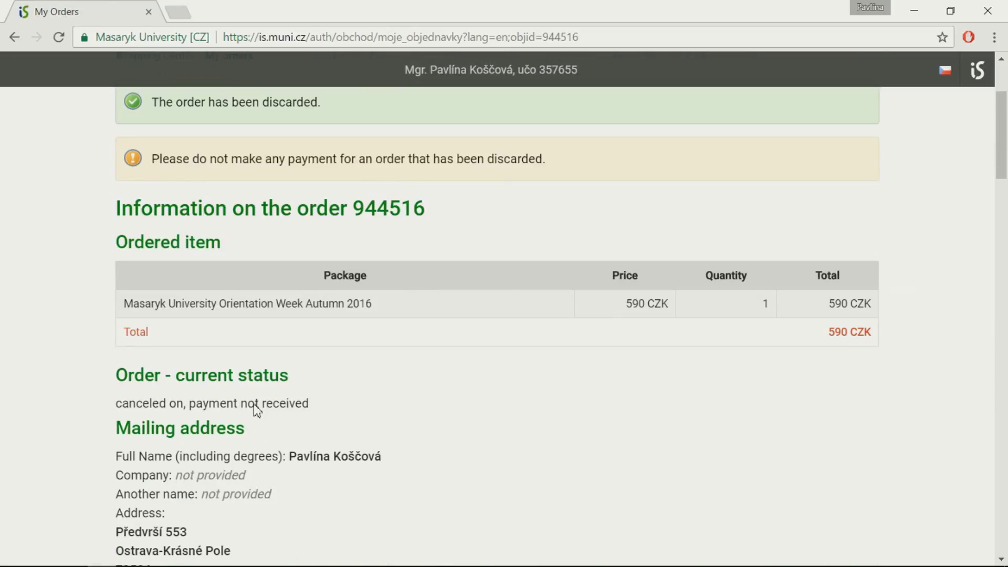
pyautogui.scroll(-8, 257, 411)
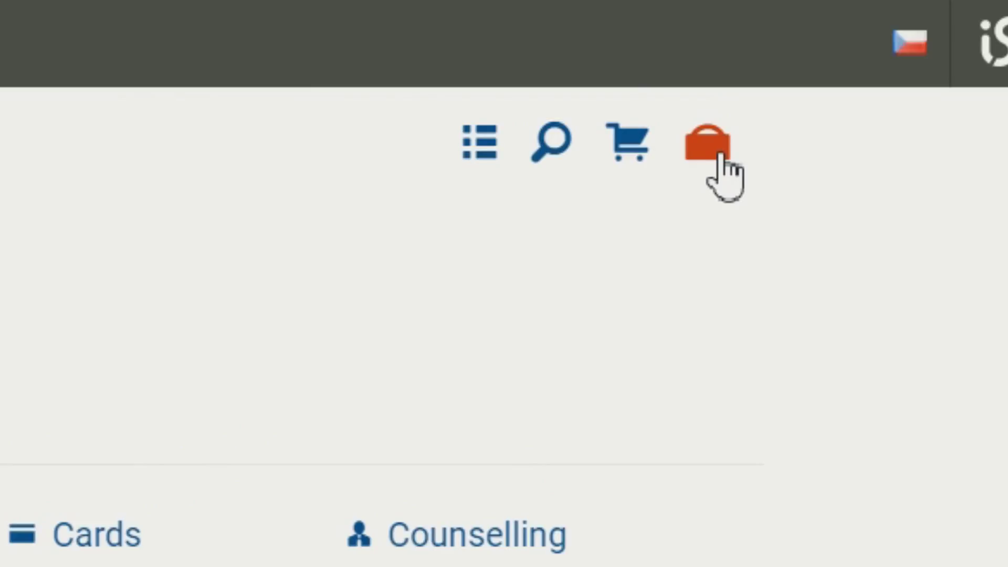
pyautogui.click(721, 155)
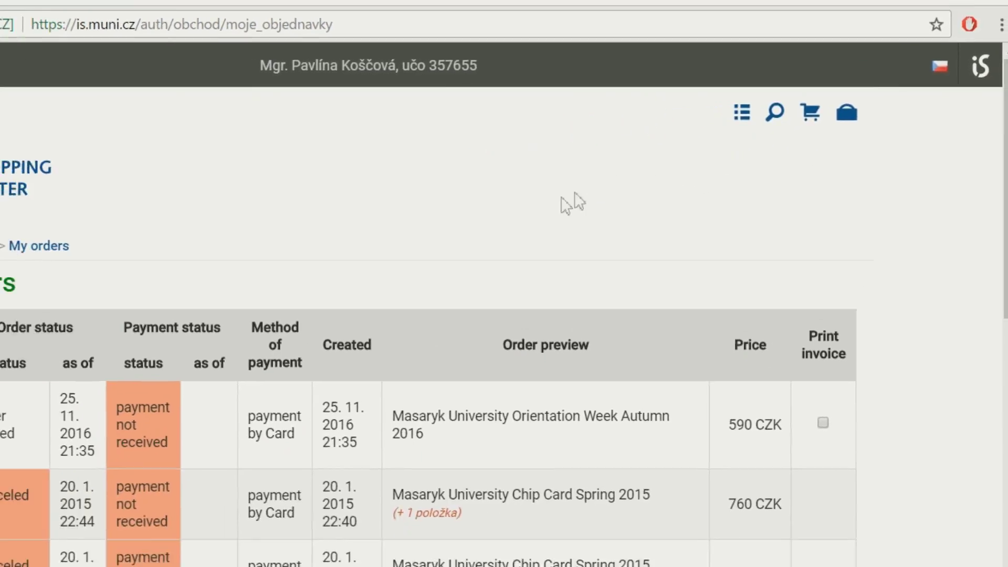